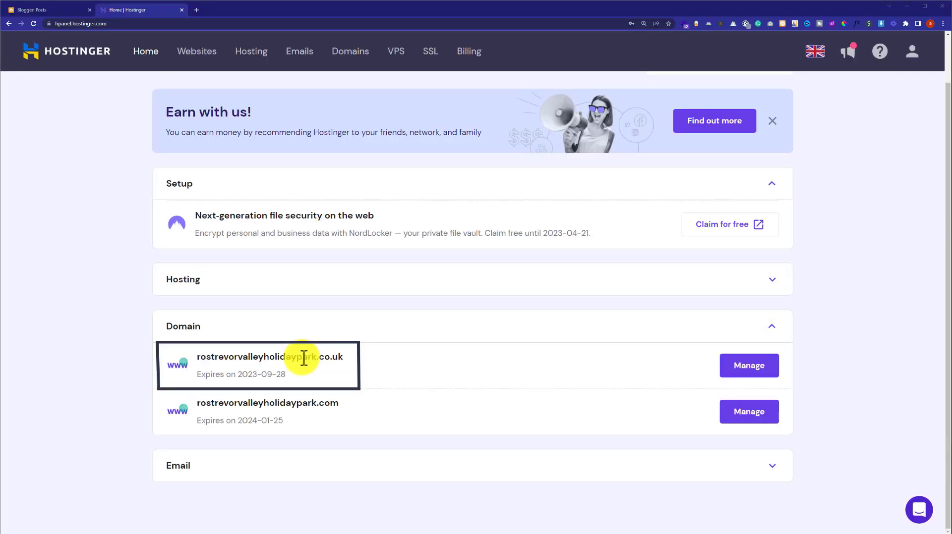
# Copy the rostrevorvalleyholidaypark.co.uk domain name from Hostinger's domain list and switch to Blogger
pyautogui.doubleClick(303, 358)
pyautogui.hotkey('ctrl', 'c')
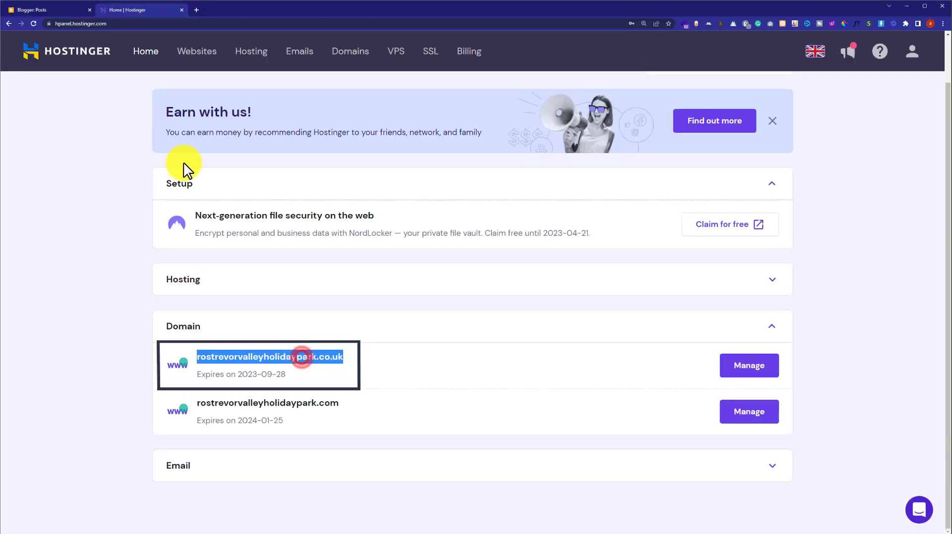
pyautogui.click(49, 9)
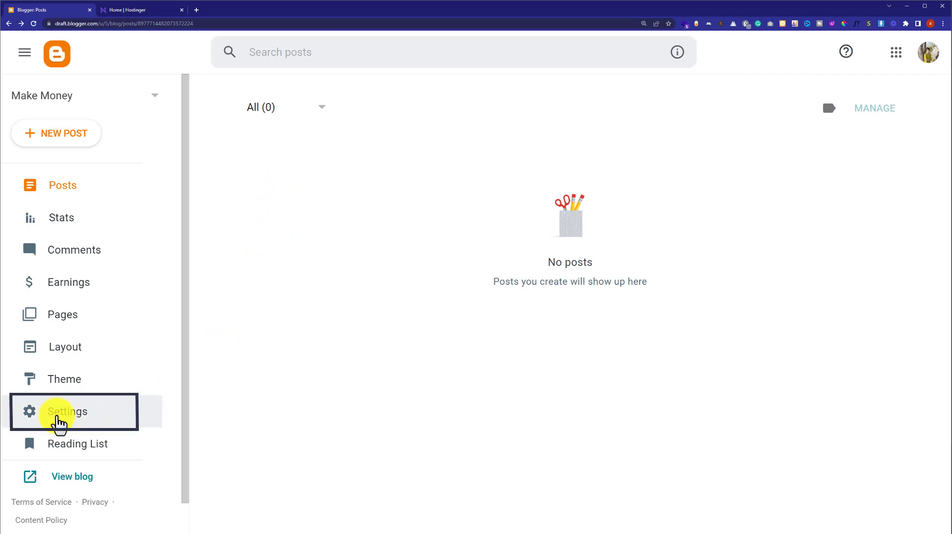
# Open Blogger Settings and the Custom domain entry under Publishing
pyautogui.click(57, 416)
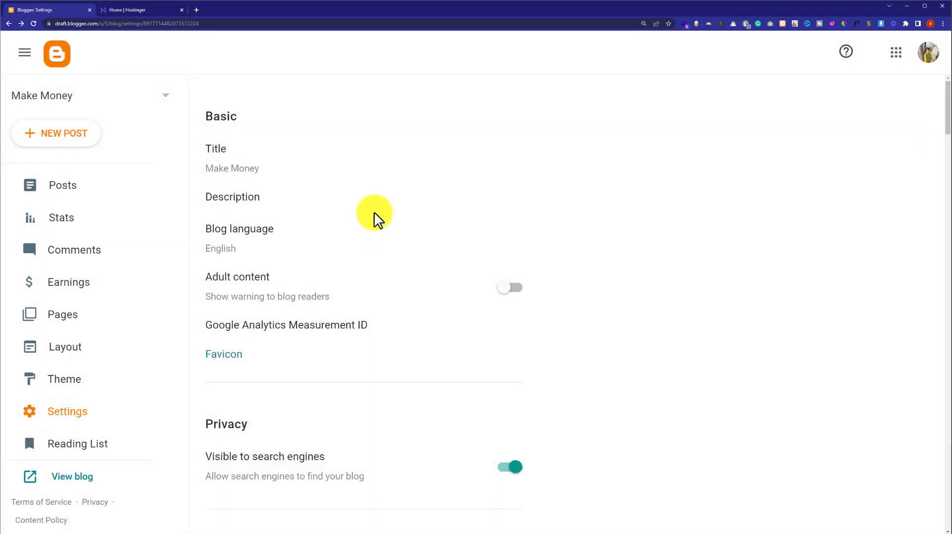
pyautogui.scroll(-5, 376, 235)
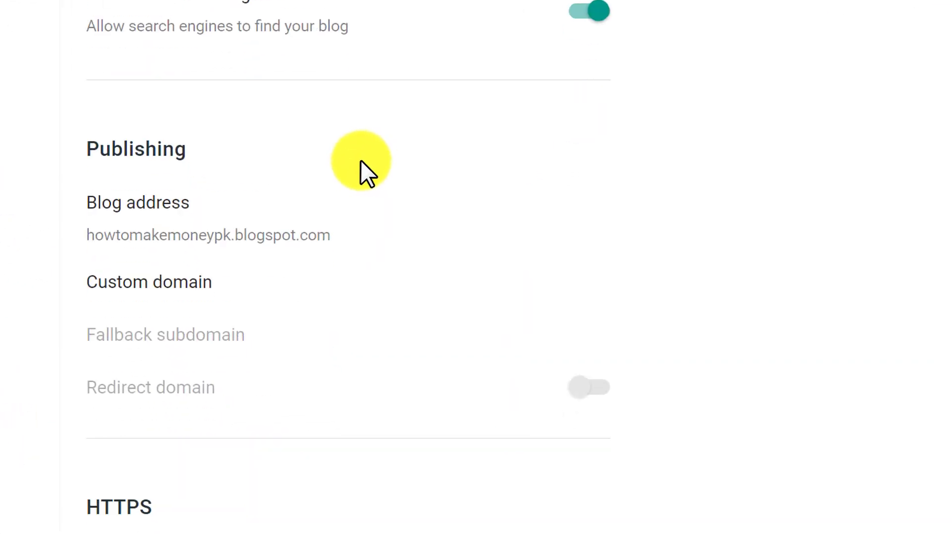
pyautogui.click(148, 280)
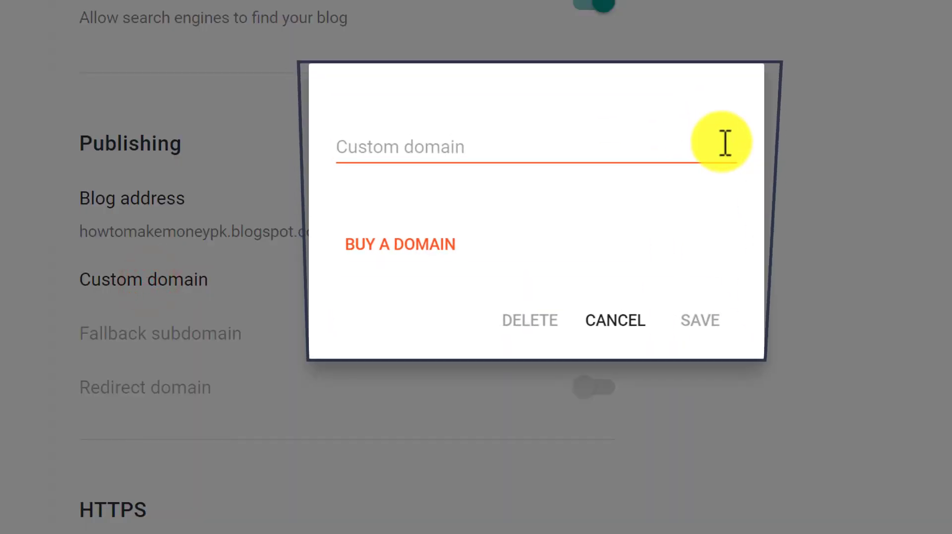
pyautogui.click(580, 153)
pyautogui.hotkey('ctrl', 'v')
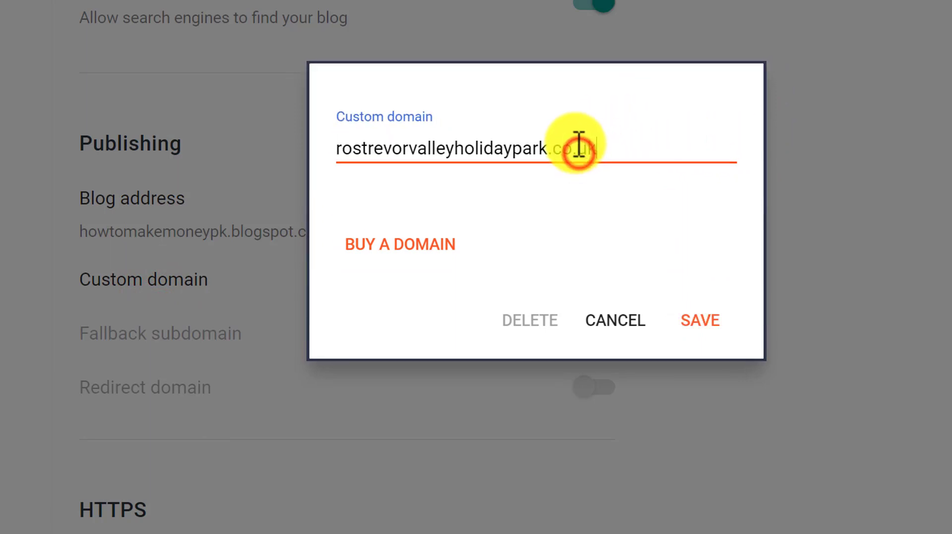
pyautogui.click(335, 150)
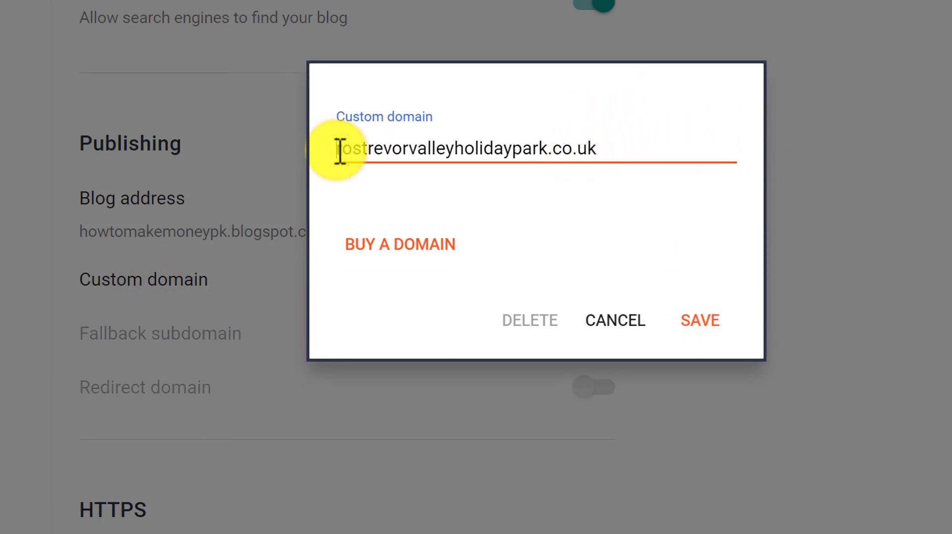
pyautogui.write('www.')
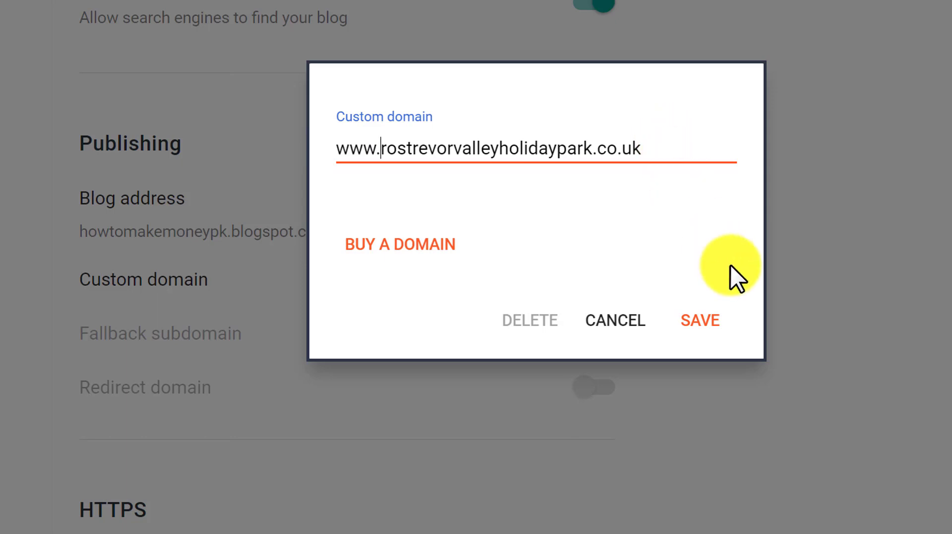
pyautogui.click(700, 319)
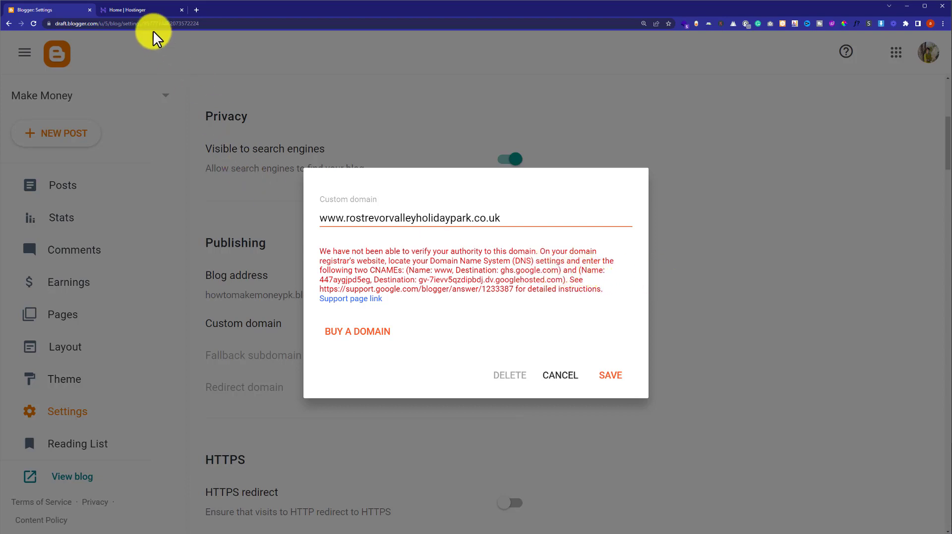
# Open DNS / Nameservers for rostrevorvalleyholidaypark.co.uk and review the existing records, including the MX records
pyautogui.click(139, 10)
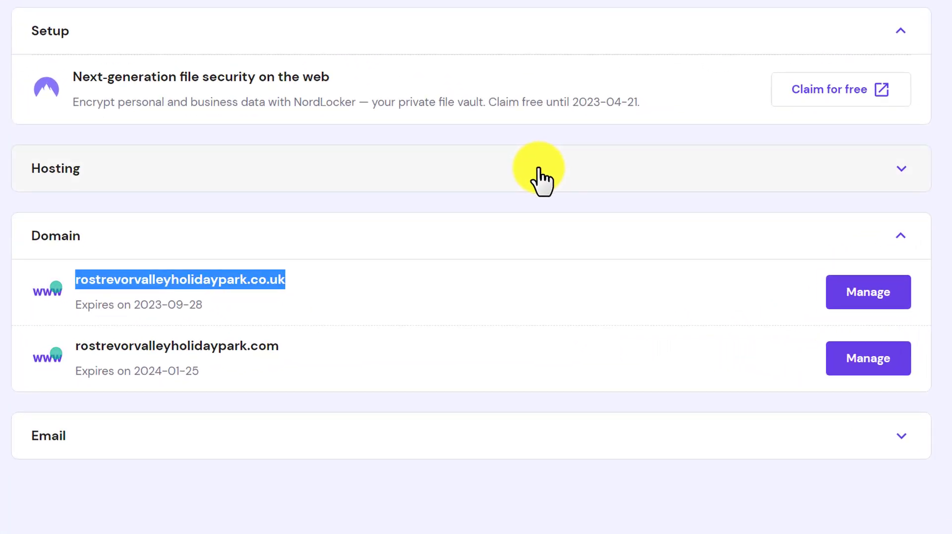
pyautogui.click(864, 296)
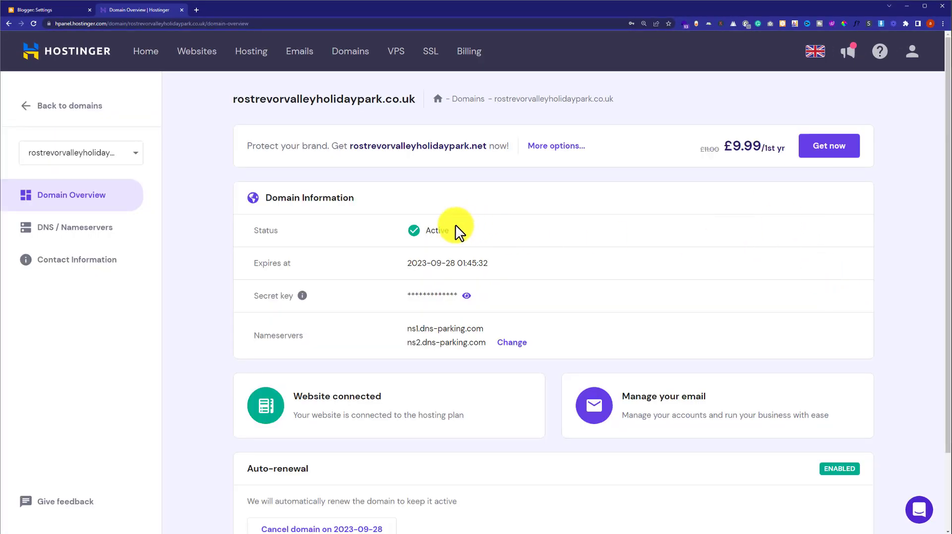
pyautogui.click(79, 230)
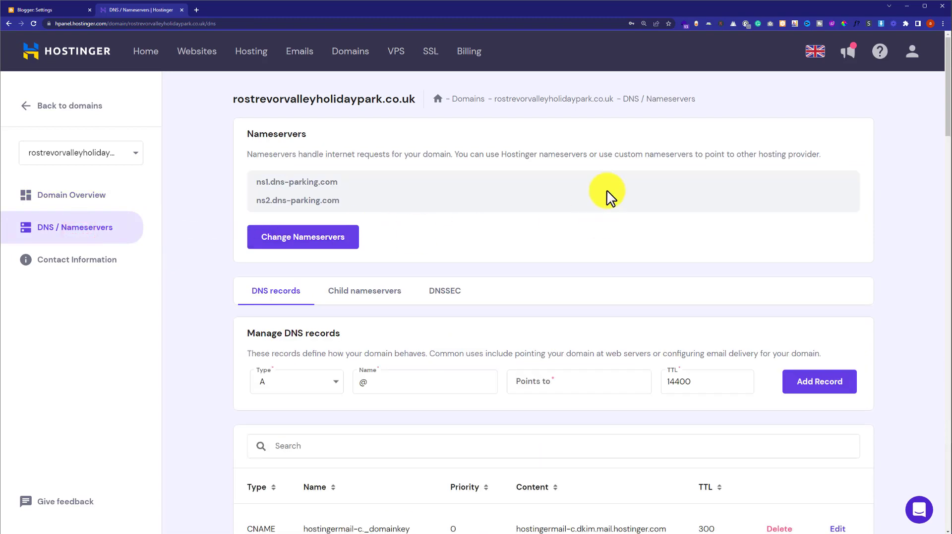
pyautogui.scroll(-5, 607, 192)
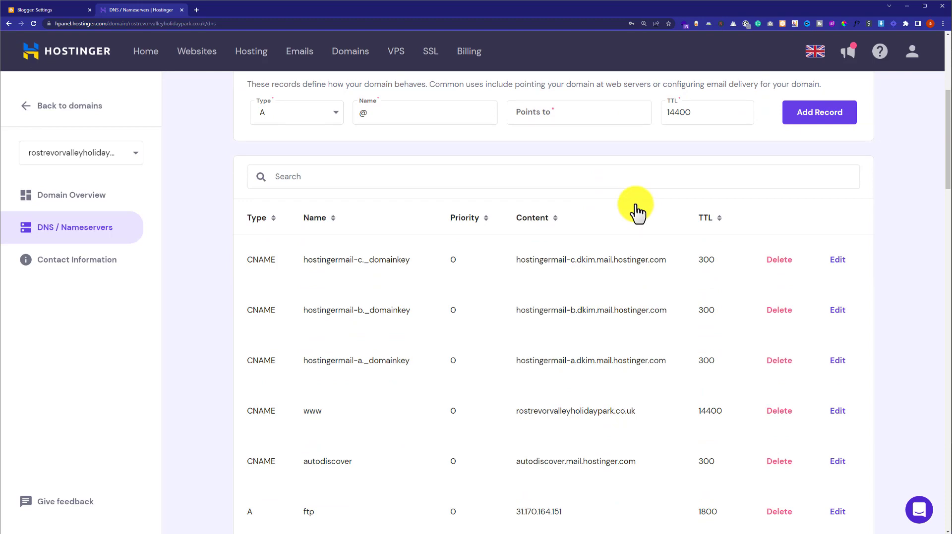
pyautogui.scroll(-14, 637, 211)
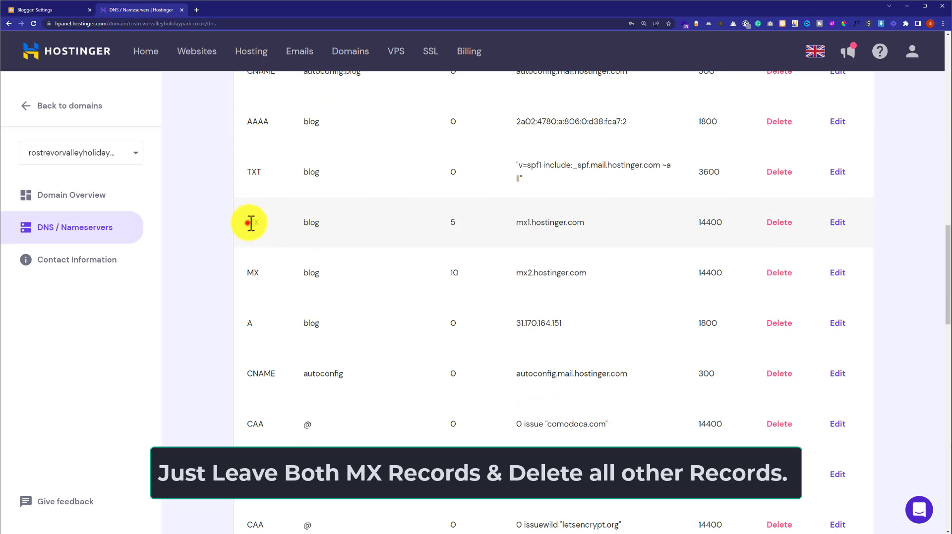
pyautogui.moveTo(251, 223); pyautogui.dragTo(257, 275)
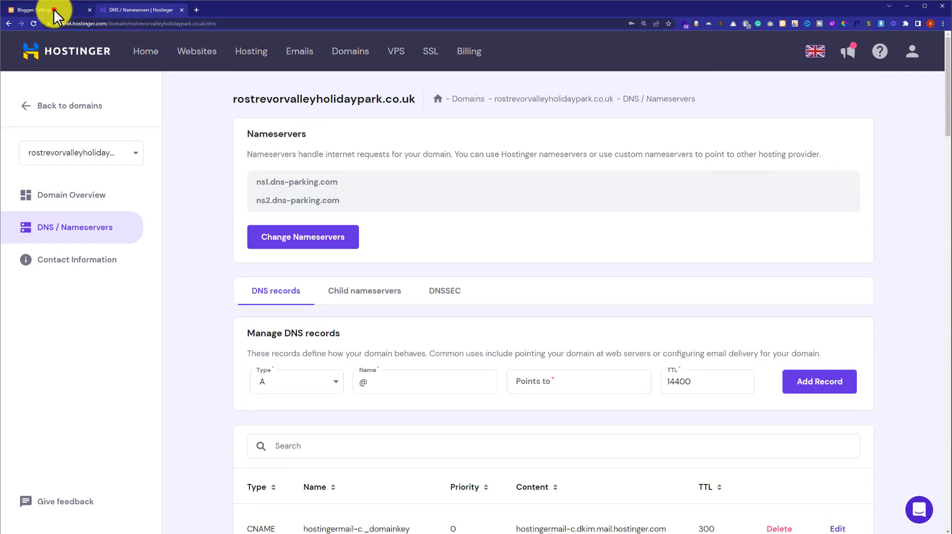
# Select the ghs.google.com destination from Blogger's verification error for copying
pyautogui.click(54, 9)
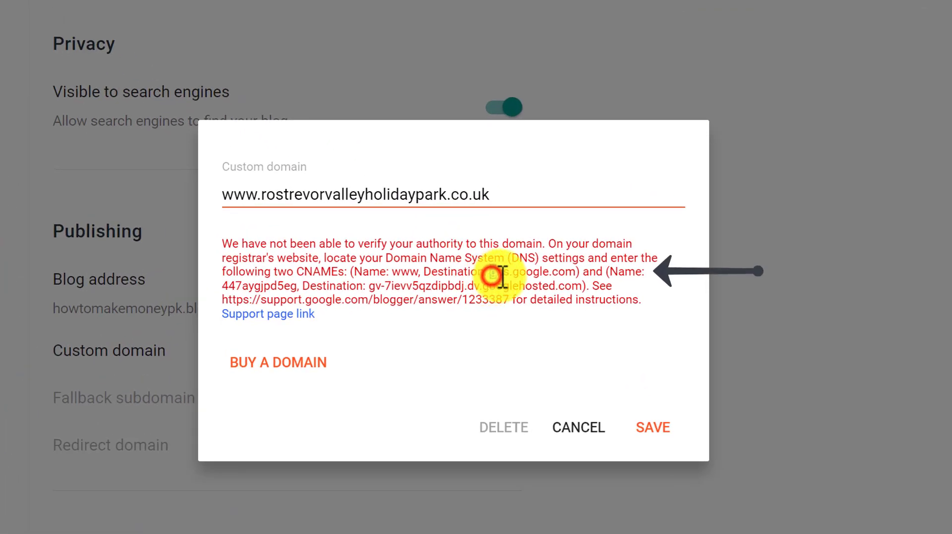
pyautogui.moveTo(489, 272); pyautogui.dragTo(580, 274)
pyautogui.hotkey('ctrl', 'c')
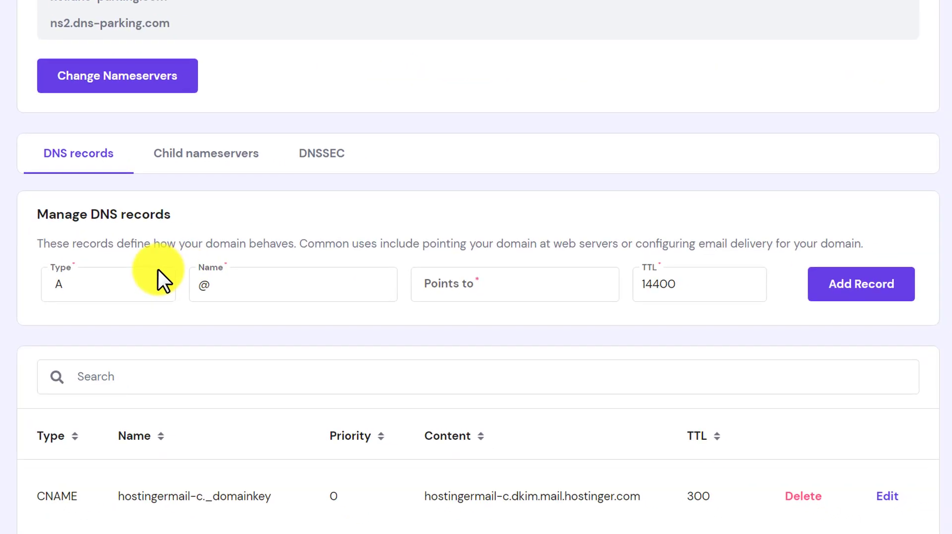
# Add a Hostinger CNAME record named www with target ghs.google.com
pyautogui.click(135, 284)
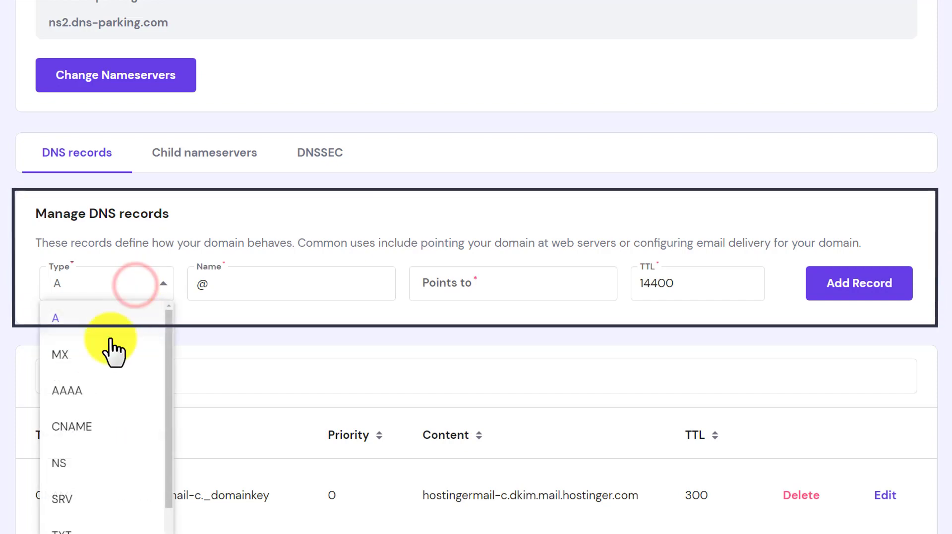
pyautogui.click(84, 438)
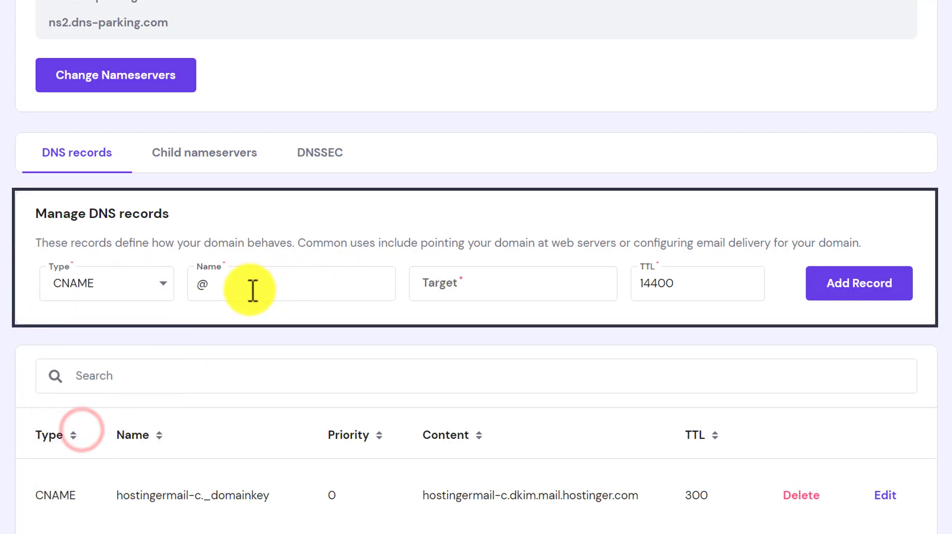
pyautogui.moveTo(246, 289); pyautogui.dragTo(195, 288)
pyautogui.write('www')
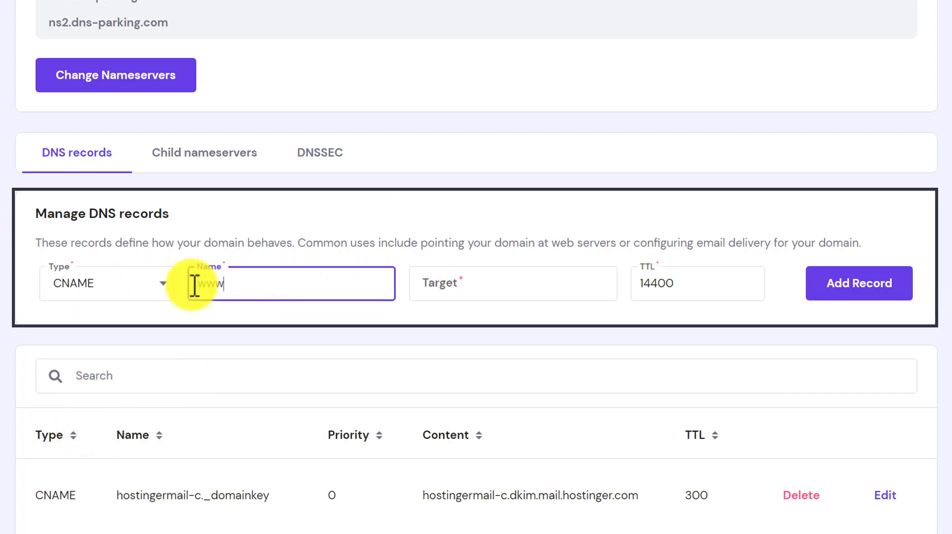
pyautogui.click(516, 286)
pyautogui.hotkey('ctrl', 'v')
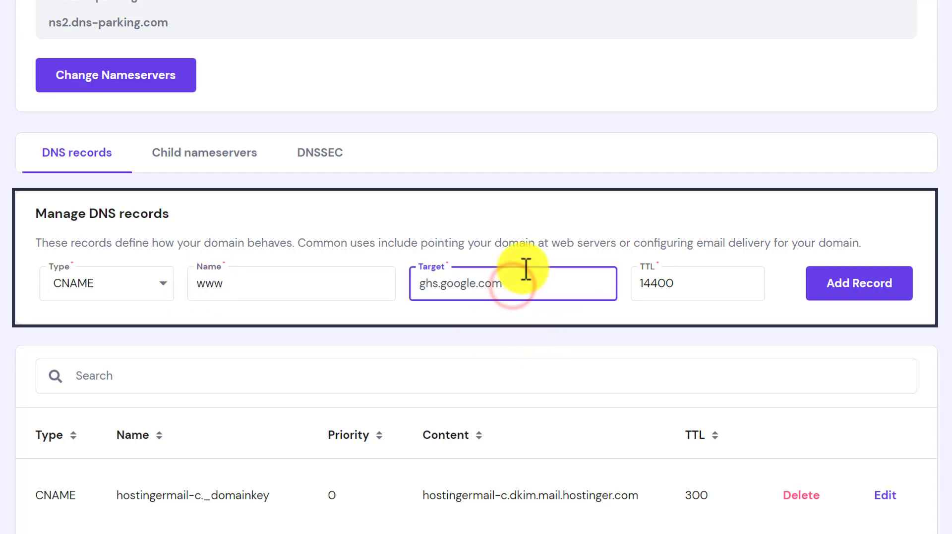
pyautogui.click(850, 298)
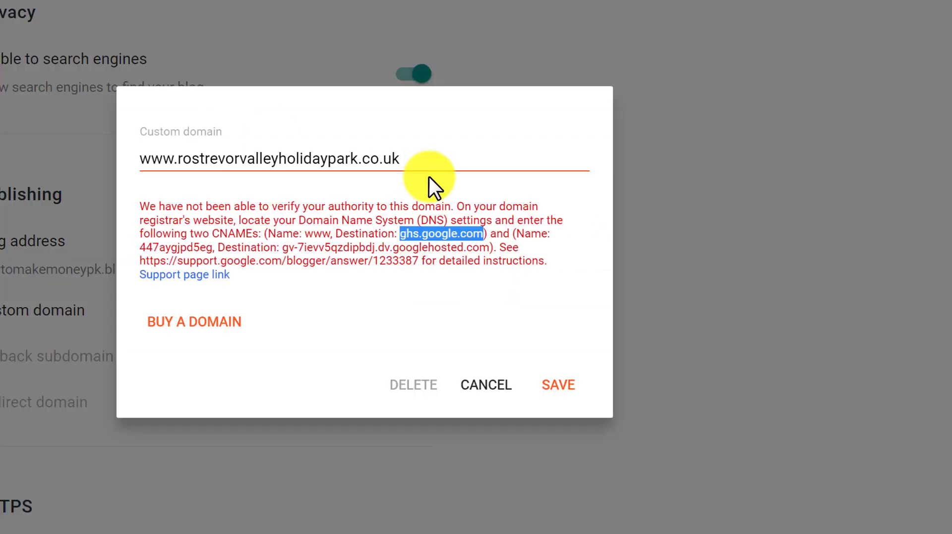
pyautogui.click(144, 251)
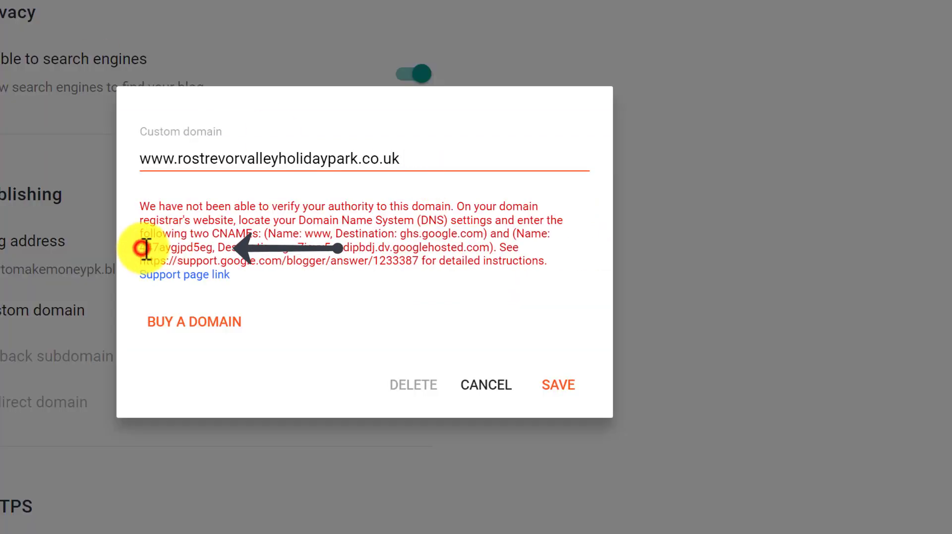
# Fill a second CNAME record with name 447aygjpd5eg and its googlehosted.com destination as target
pyautogui.moveTo(144, 250); pyautogui.dragTo(207, 251)
pyautogui.hotkey('ctrl', 'c')
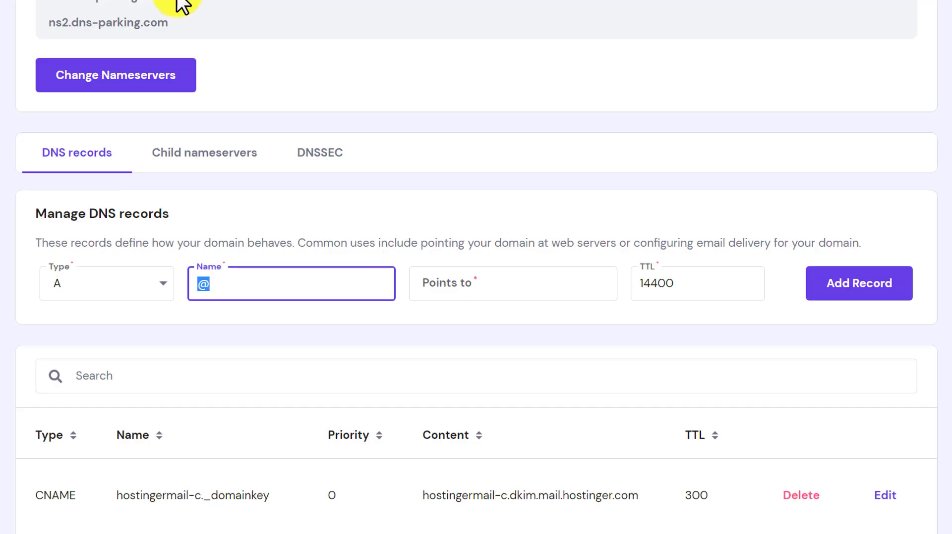
pyautogui.click(129, 286)
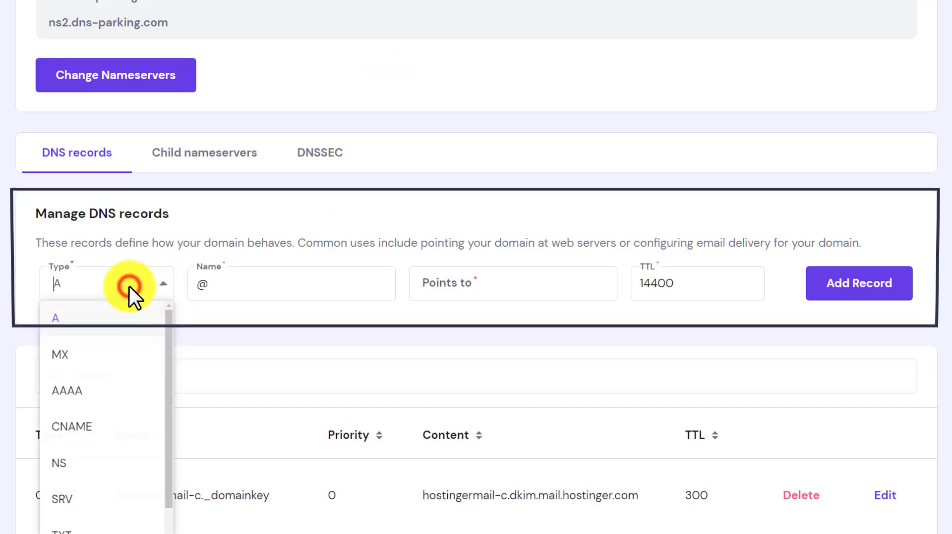
pyautogui.click(79, 428)
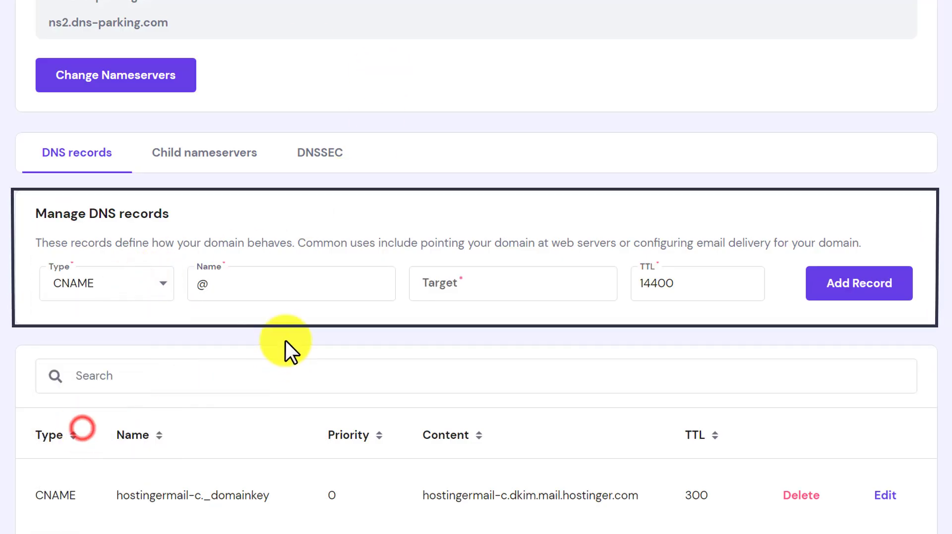
pyautogui.click(225, 287)
pyautogui.hotkey('ctrl', 'v')
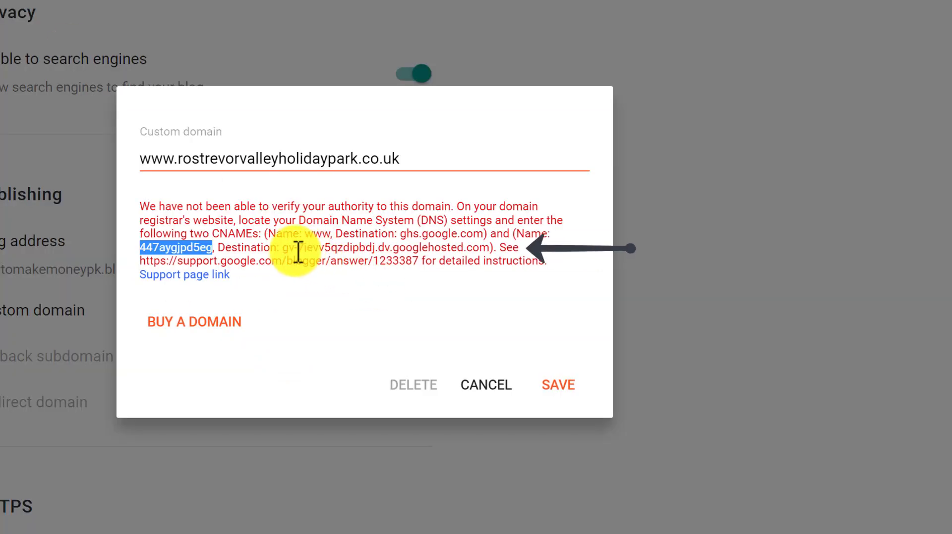
pyautogui.moveTo(282, 247); pyautogui.dragTo(489, 248)
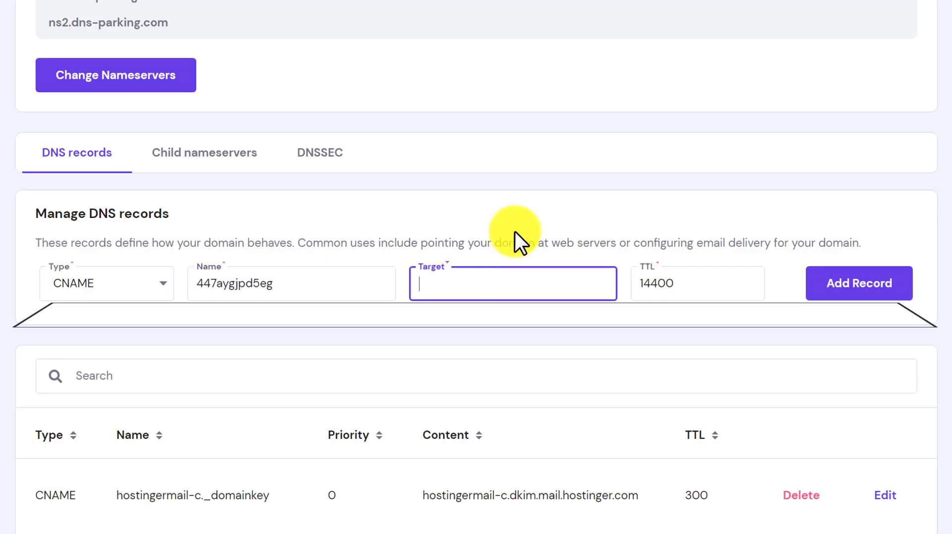
pyautogui.write('gv-7ievv5qzdipbdj.dv.googlehosted.com')
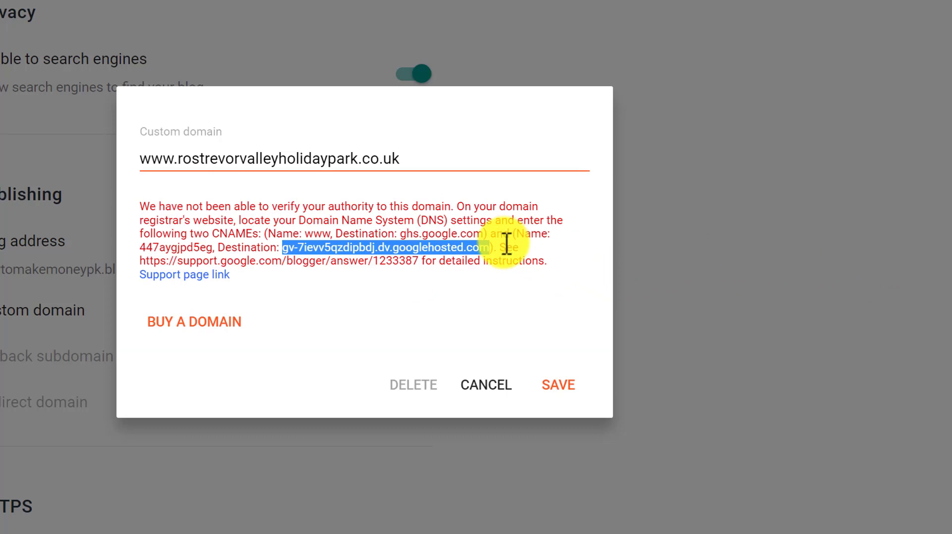
# Copy the Blogger support page address from the verification message
pyautogui.click(375, 288)
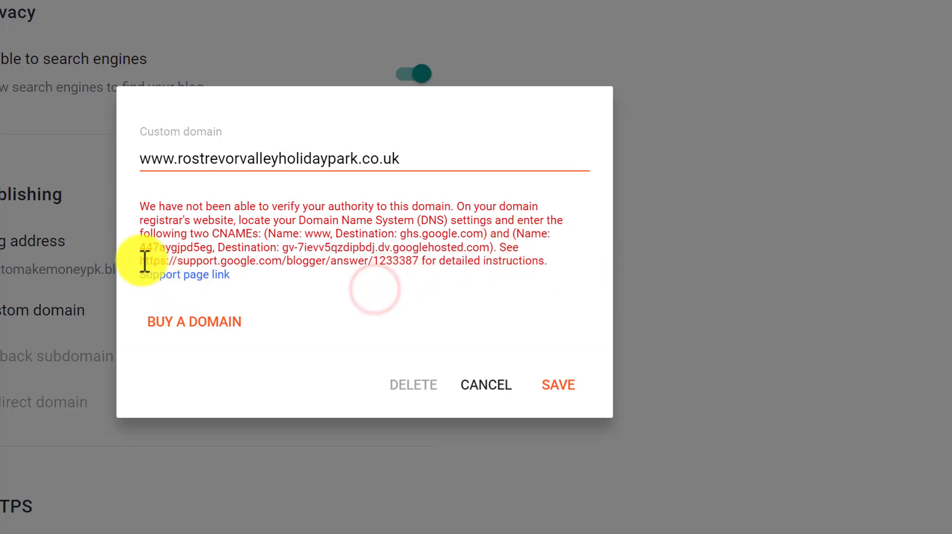
pyautogui.moveTo(142, 260)
pyautogui.mouseDown()
pyautogui.moveTo(404, 274)
pyautogui.moveTo(418, 261)
pyautogui.mouseUp()
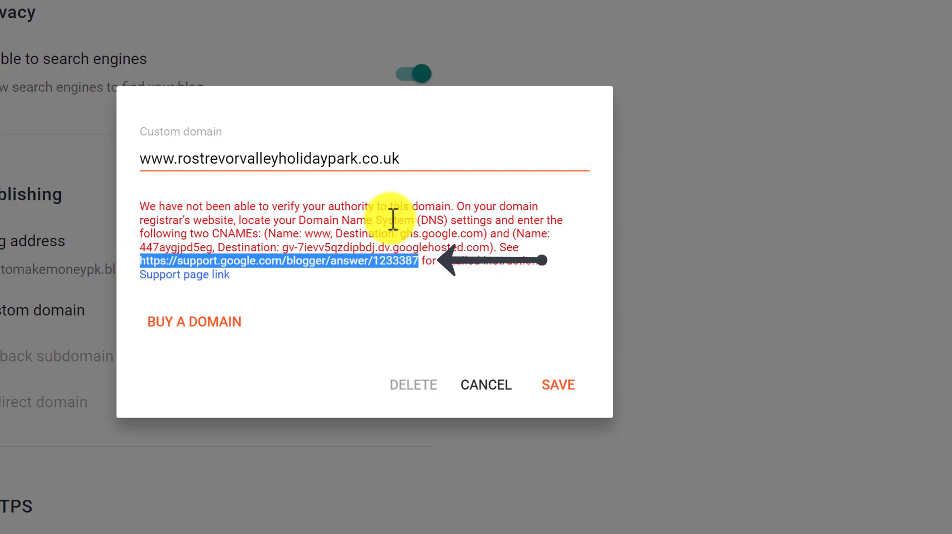
pyautogui.hotkey('ctrl', 'c')
# Load the 'Set up a custom domain' help article and select Step 3's first IP, 216.239.32.21
pyautogui.click(396, 22)
pyautogui.hotkey('ctrl', 'v')
pyautogui.press('Return')
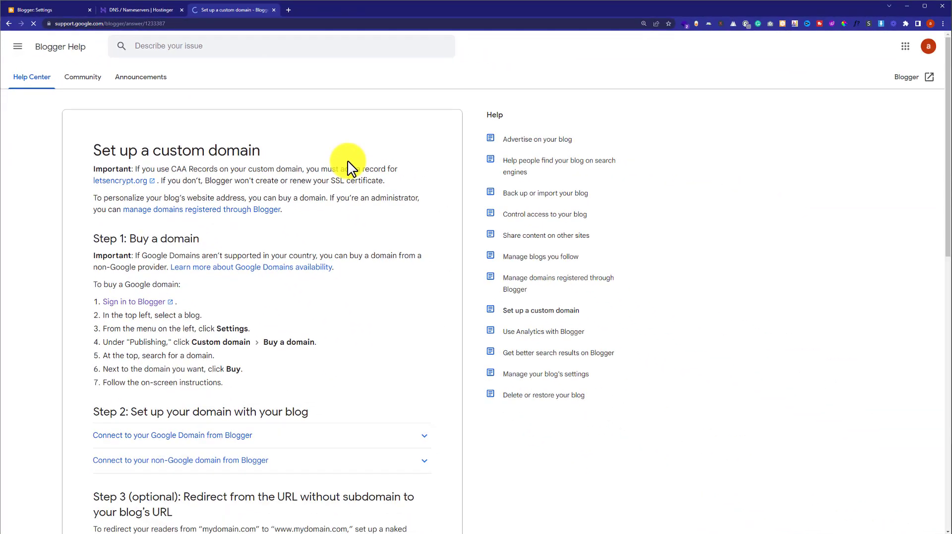
pyautogui.scroll(-5, 353, 176)
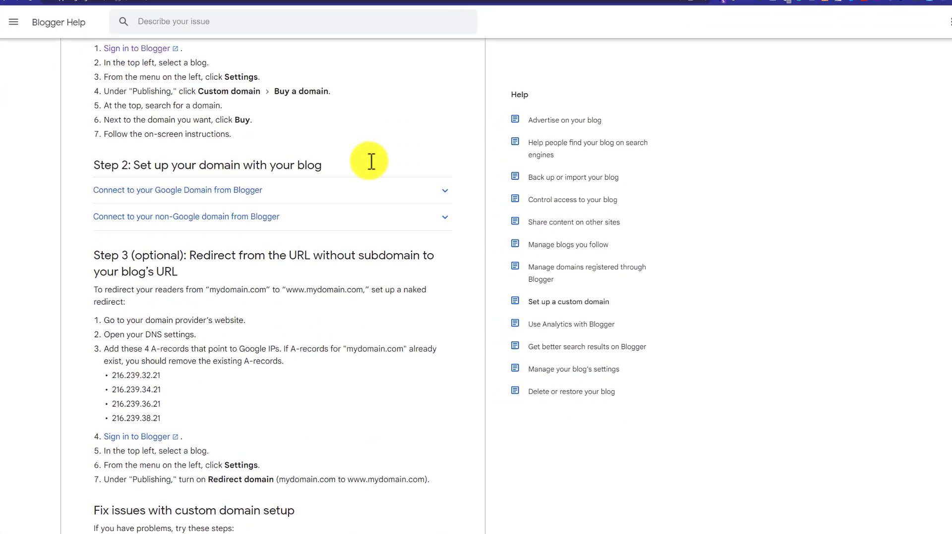
pyautogui.moveTo(116, 254)
pyautogui.mouseDown()
pyautogui.moveTo(170, 278)
pyautogui.moveTo(171, 325)
pyautogui.moveTo(261, 384)
pyautogui.mouseUp()
pyautogui.click(171, 280)
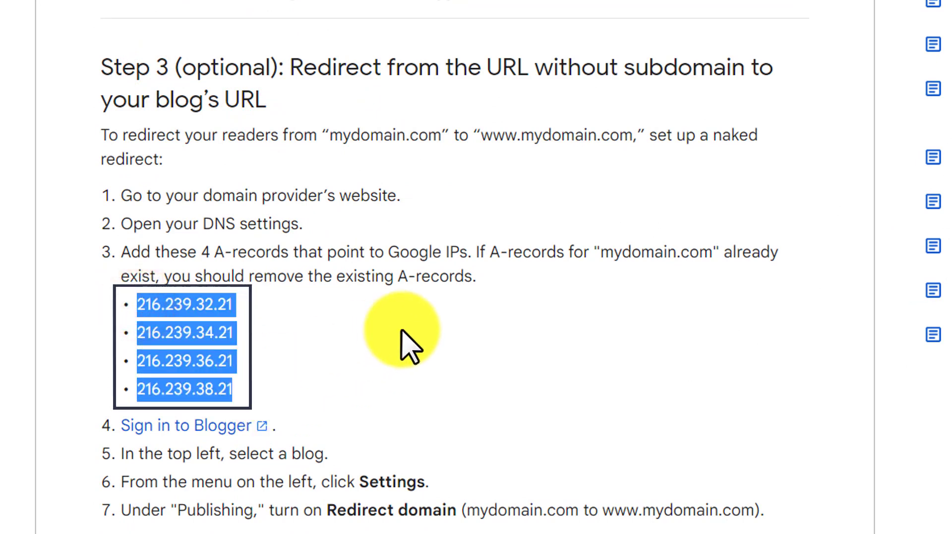
pyautogui.click(434, 335)
pyautogui.doubleClick(207, 304)
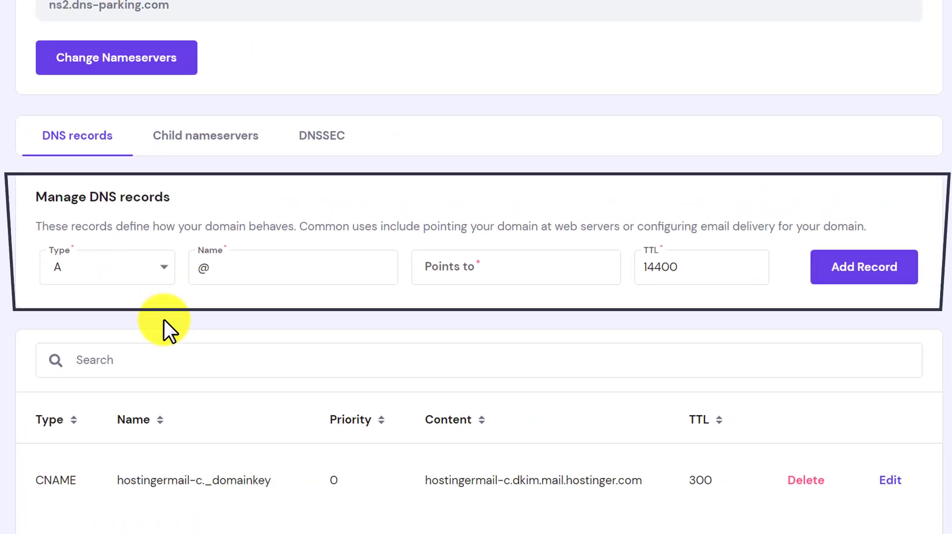
# Add an A record with name @ pointing to 216.239.32.21
pyautogui.click(161, 267)
pyautogui.click(80, 299)
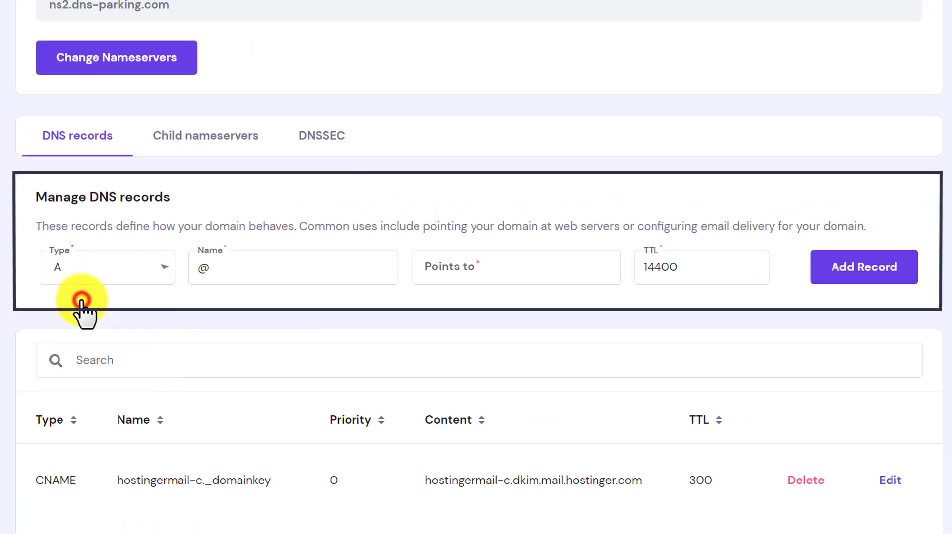
pyautogui.click(222, 276)
pyautogui.write('@')
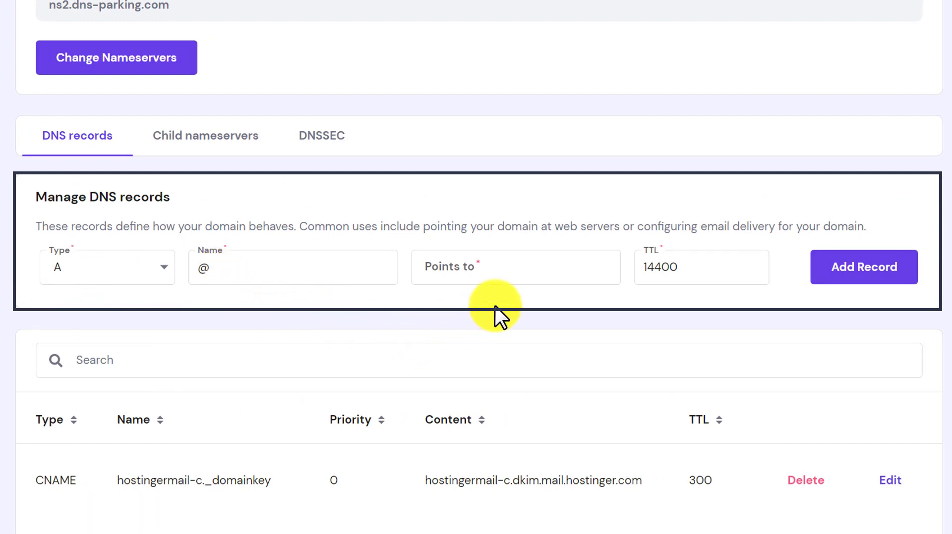
pyautogui.click(487, 270)
pyautogui.hotkey('ctrl', 'v')
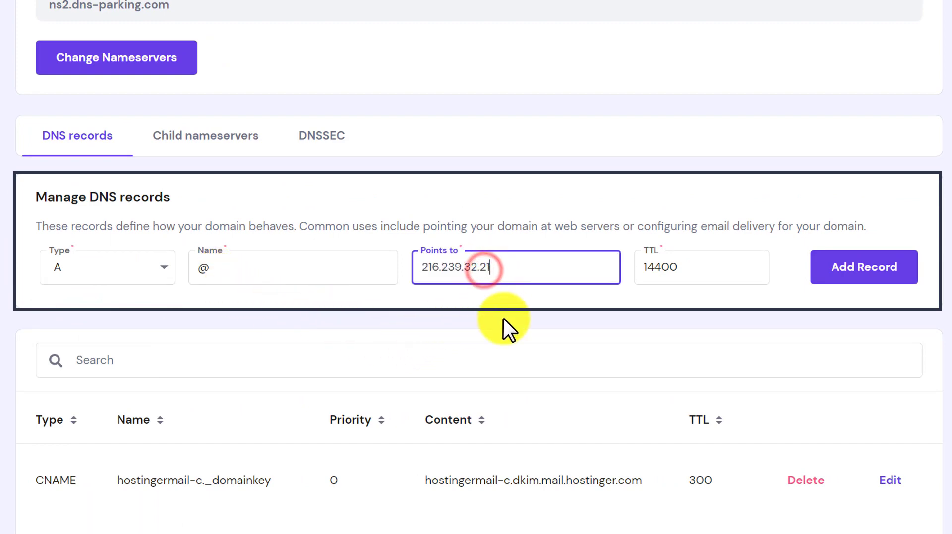
pyautogui.click(859, 272)
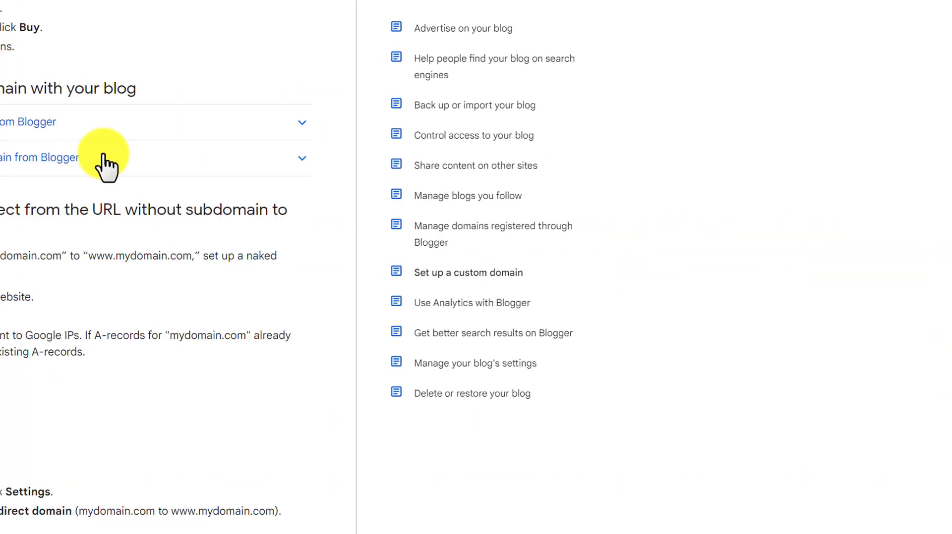
# Carry the second Google IP, 216.239.34.21, into the next A record's Points to field
pyautogui.doubleClick(62, 344)
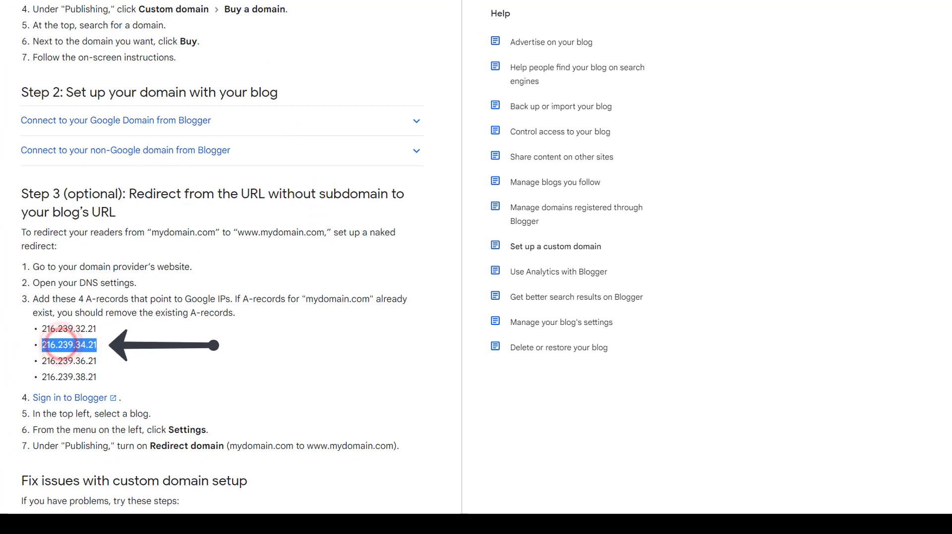
pyautogui.hotkey('ctrl', 'v')
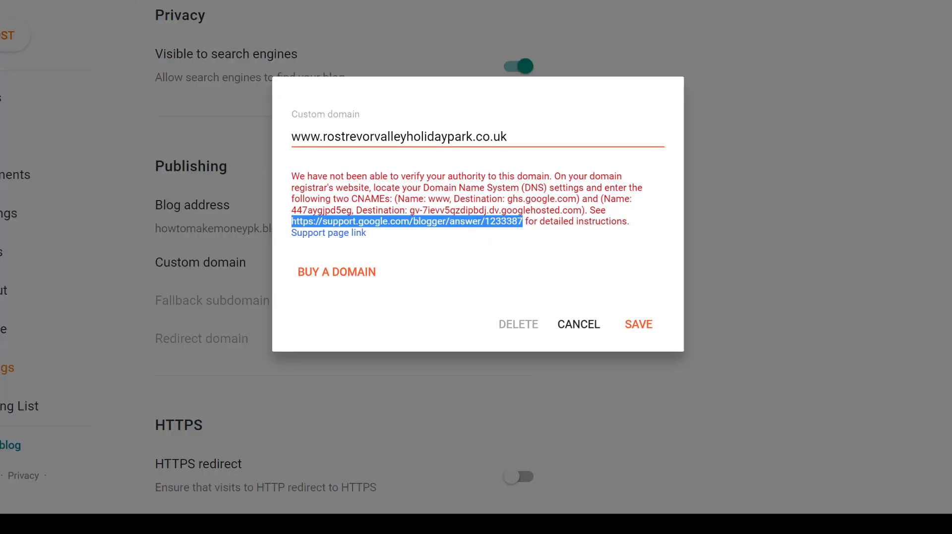
pyautogui.click(639, 325)
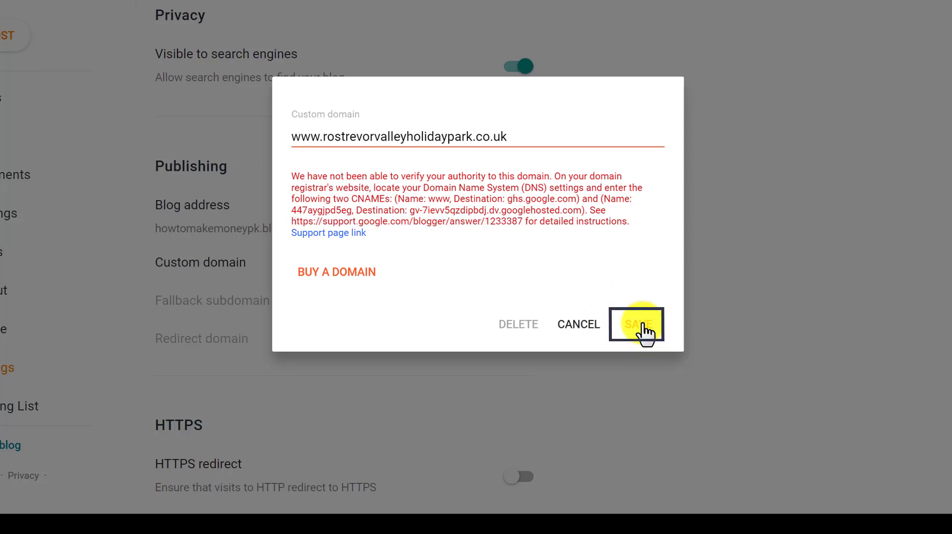